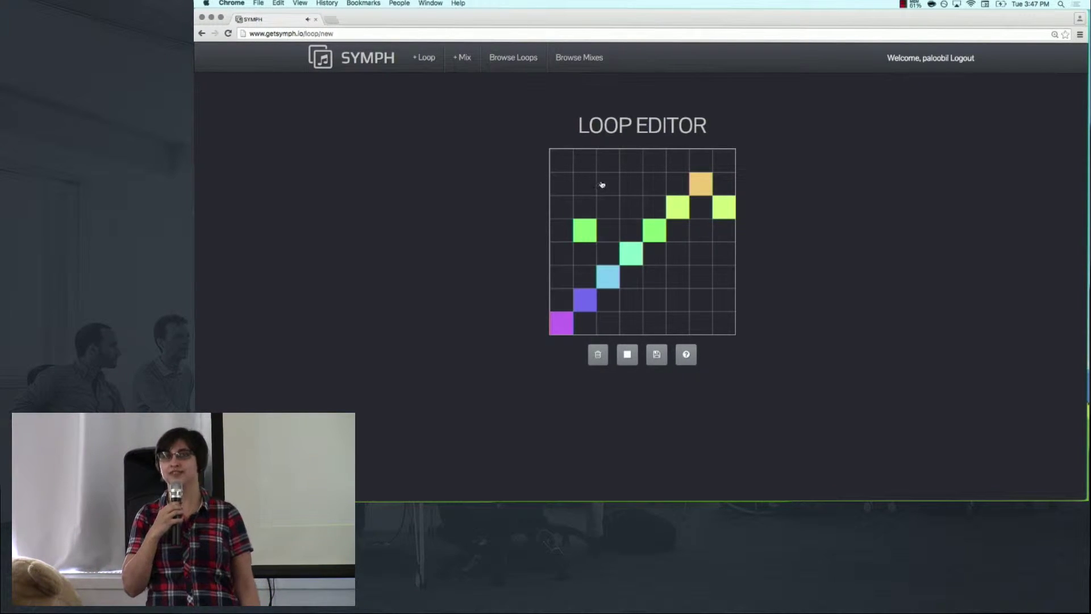
# Step: Extend the lower-right purple note into a two-cell block
pyautogui.click(723, 301)
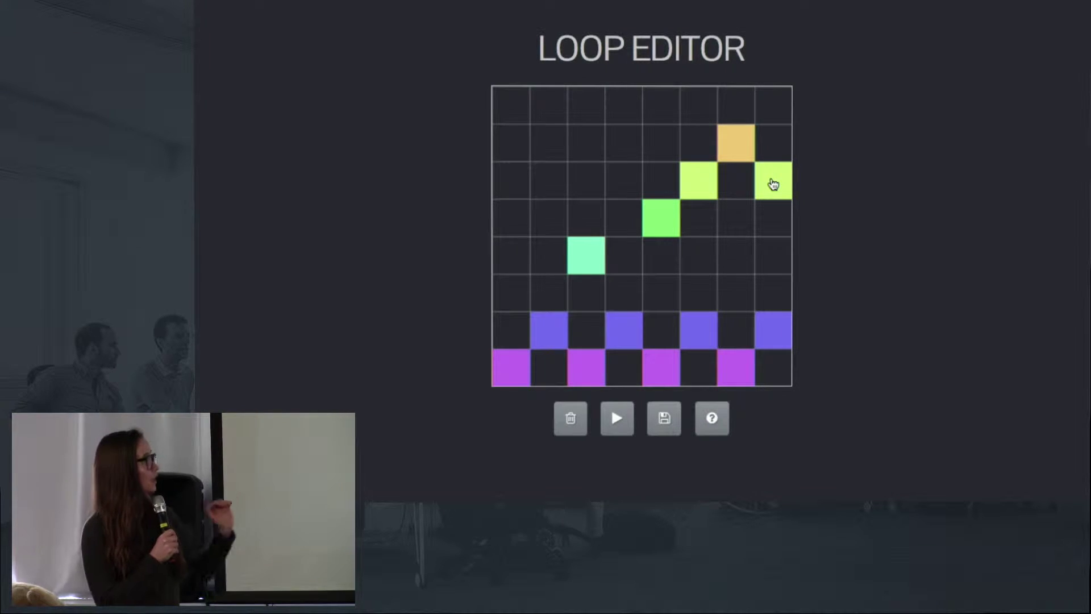
# Step: Place a two-cell yellow-green note at the left end of row 3
pyautogui.click(622, 425)
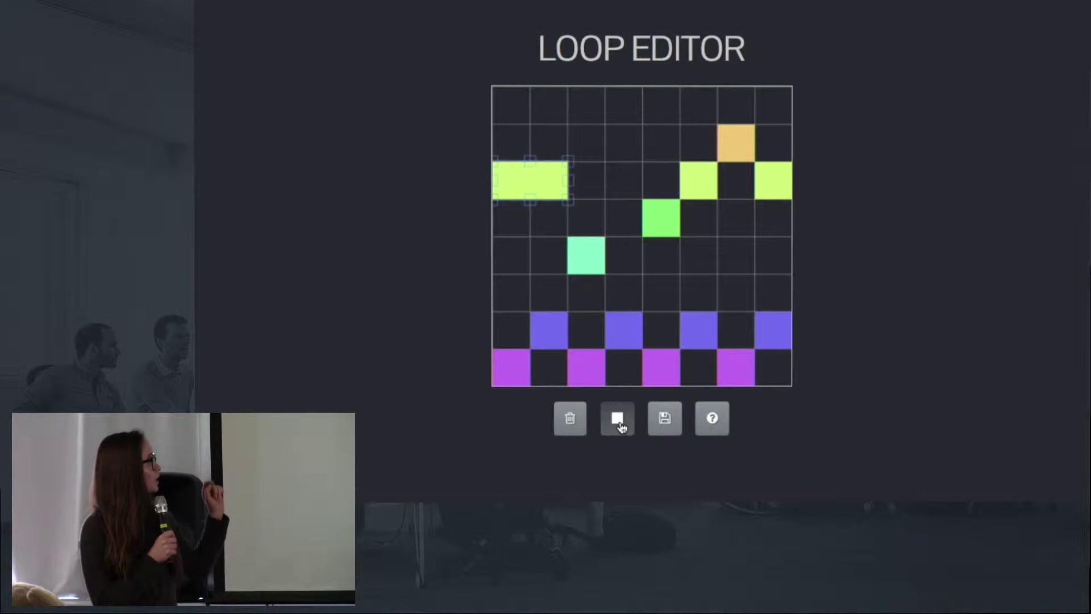
# Step: Stop playback, stretch the held note to four cells, delete the cyan note, and drop it into the middle row
pyautogui.click(622, 426)
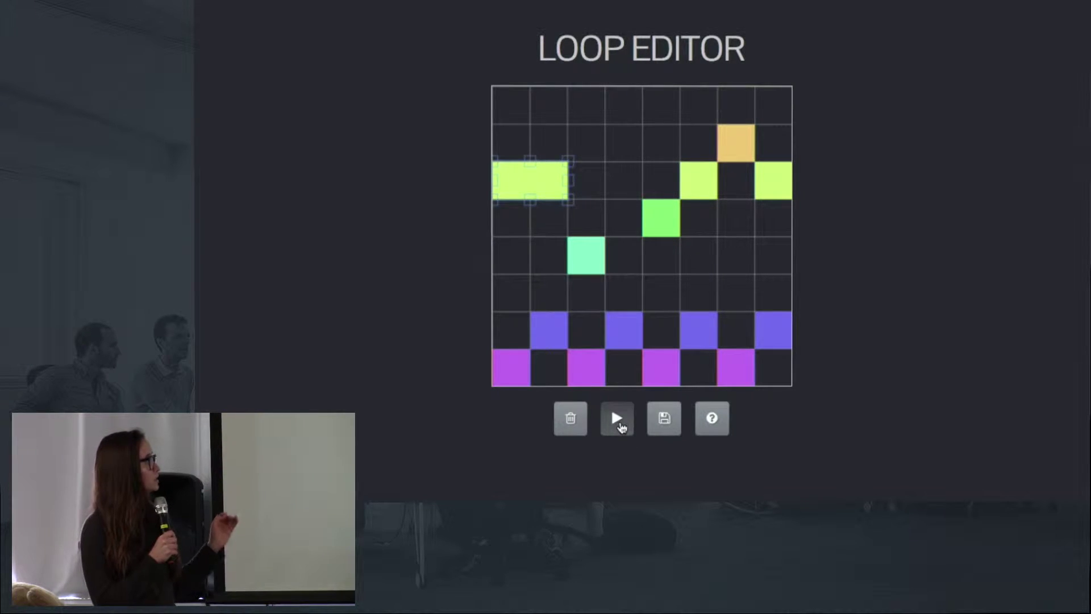
pyautogui.moveTo(530, 182); pyautogui.dragTo(568, 138)
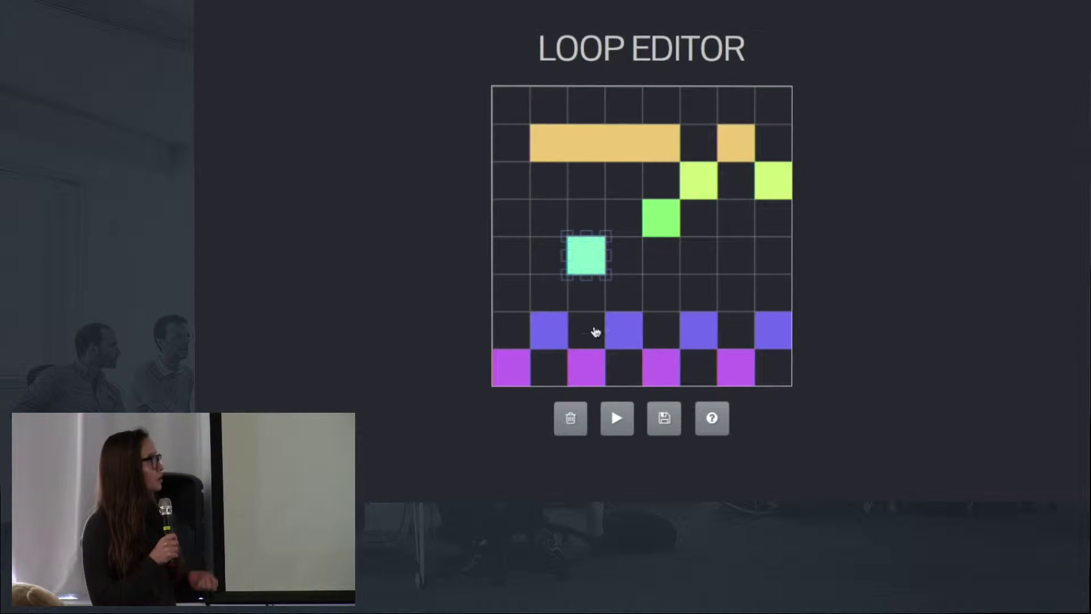
pyautogui.click(568, 418)
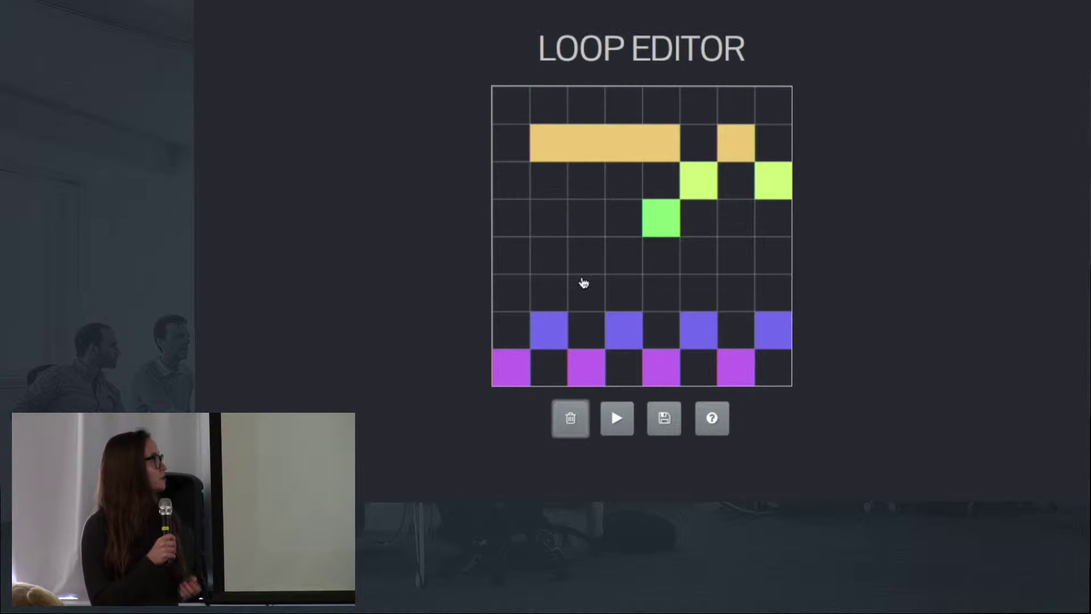
pyautogui.moveTo(576, 157); pyautogui.dragTo(576, 261)
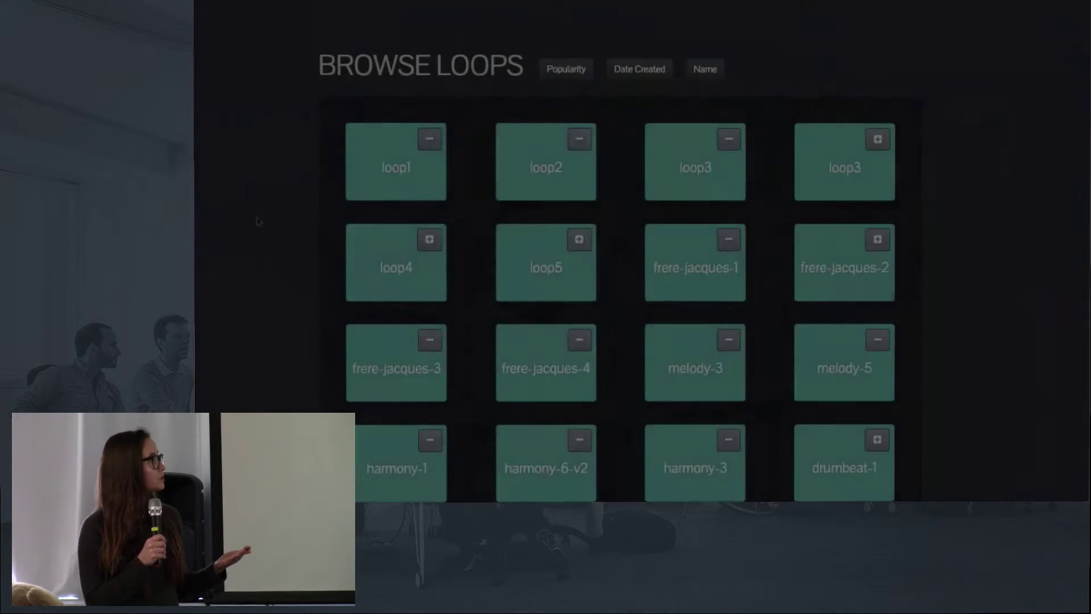
# Step: Open the drumbeat-1 loop and add a note in its second row
pyautogui.scroll(-5, 256, 220)
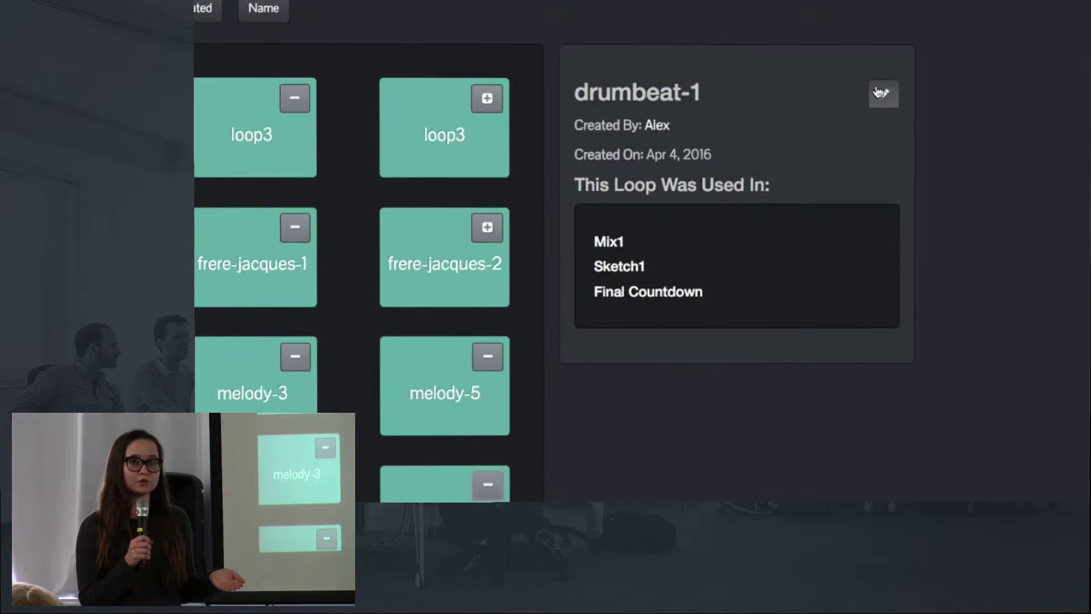
pyautogui.click(881, 94)
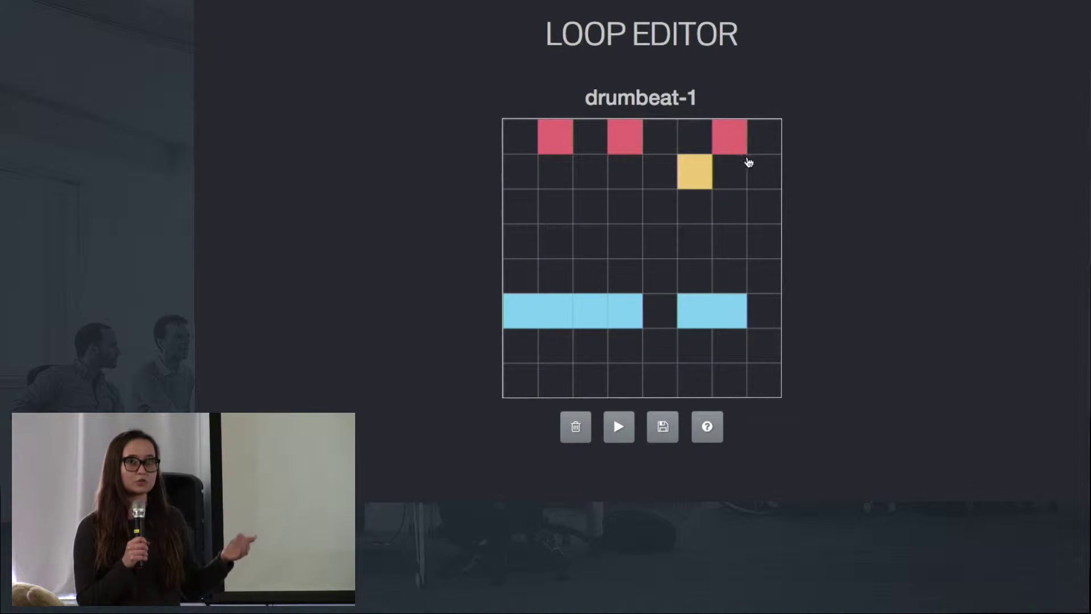
pyautogui.click(768, 177)
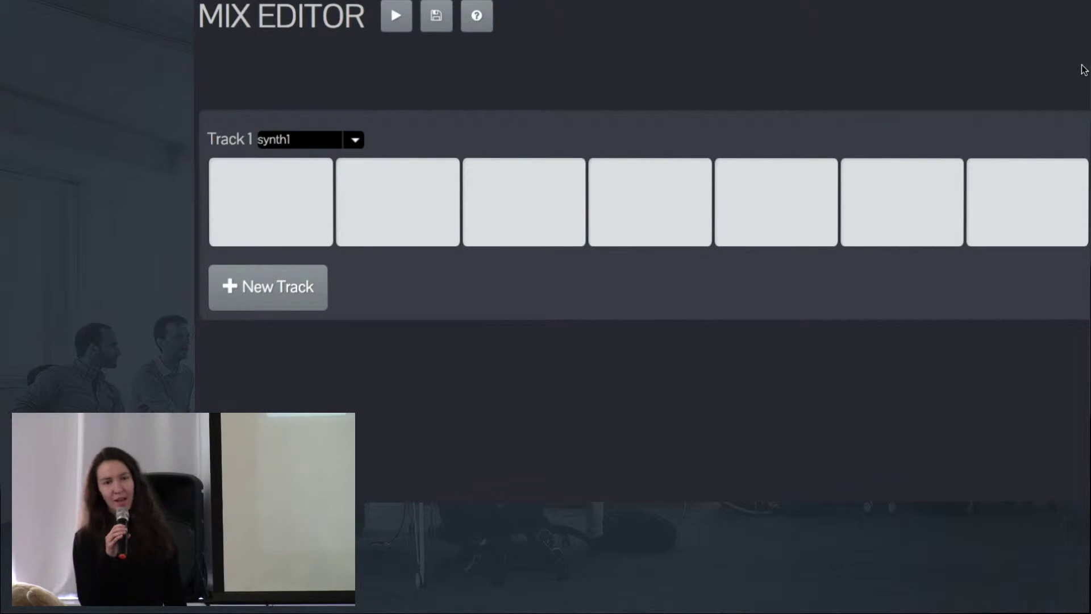
# Step: Put frere-jacques-4 in Track 1's first slot and play the mix briefly
pyautogui.click(970, 66)
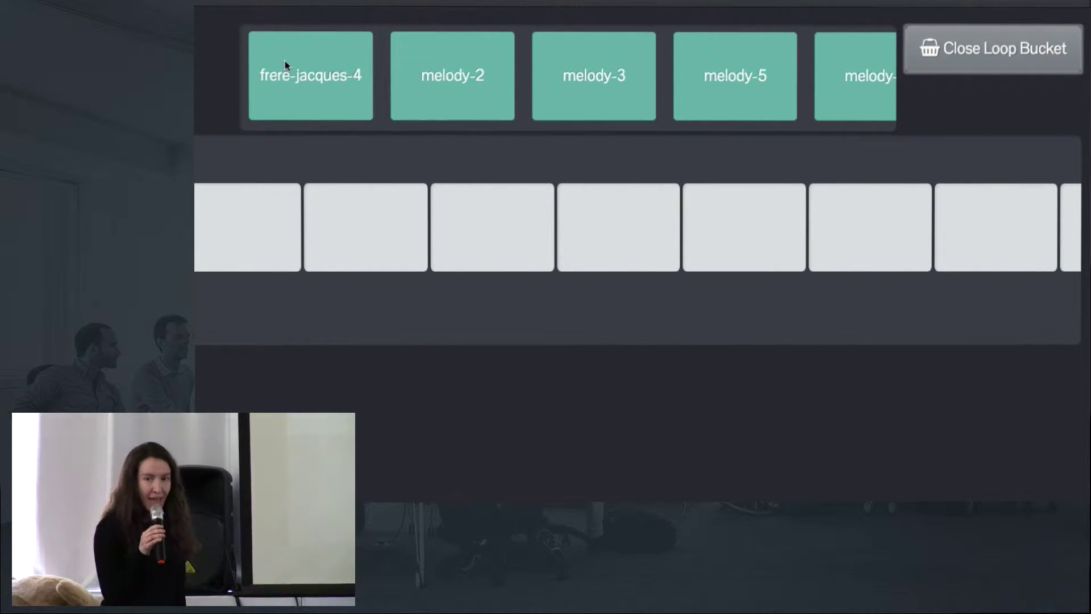
pyautogui.moveTo(267, 59); pyautogui.dragTo(266, 220)
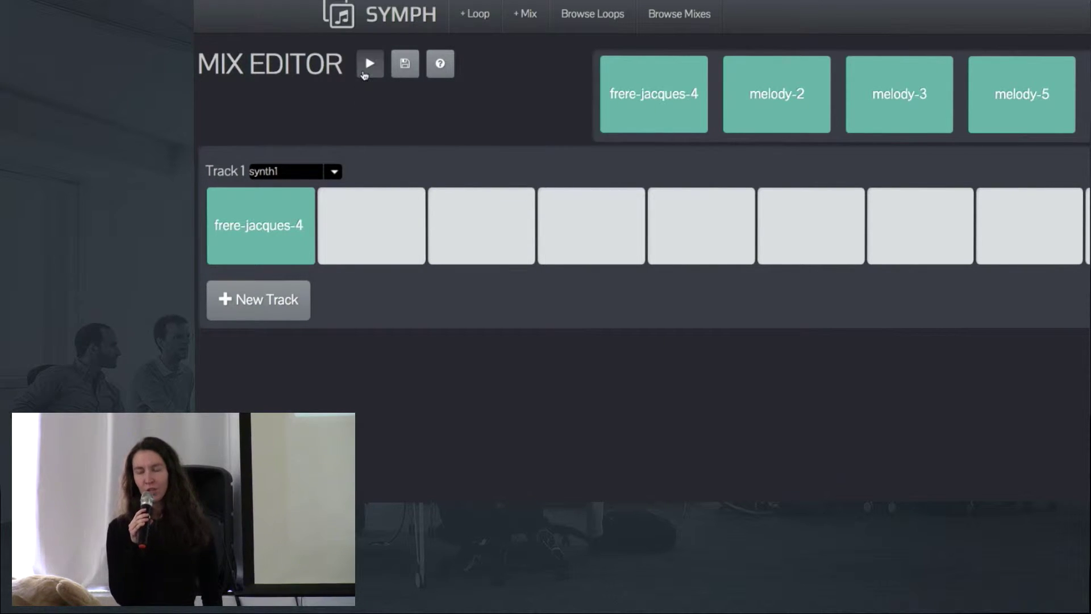
pyautogui.click(365, 72)
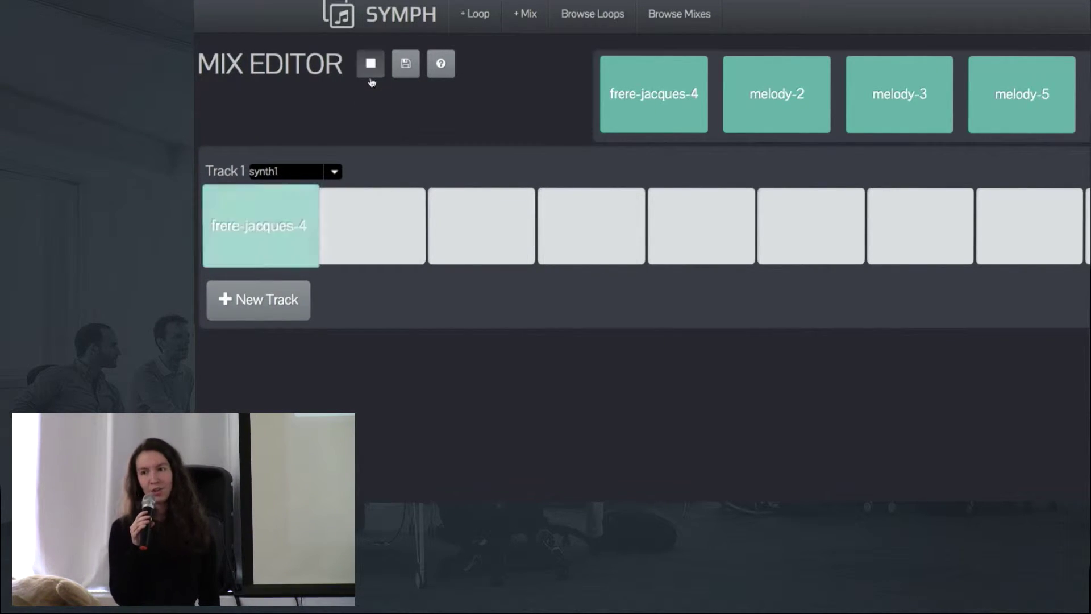
pyautogui.click(370, 77)
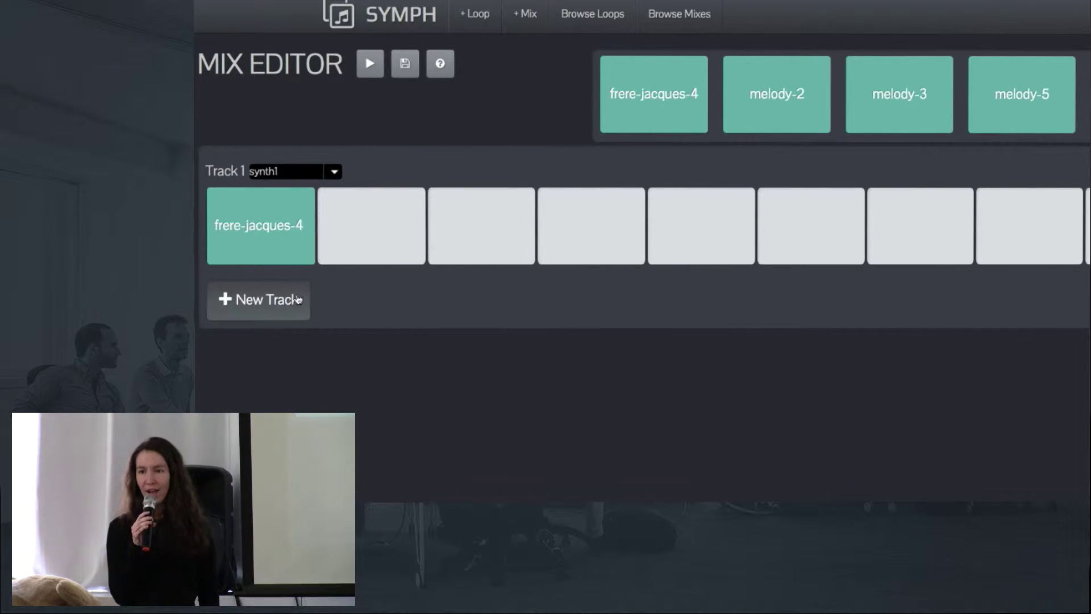
# Step: Add Track 2 with melody-3 in its first slot on synth2, then play both tracks
pyautogui.click(298, 299)
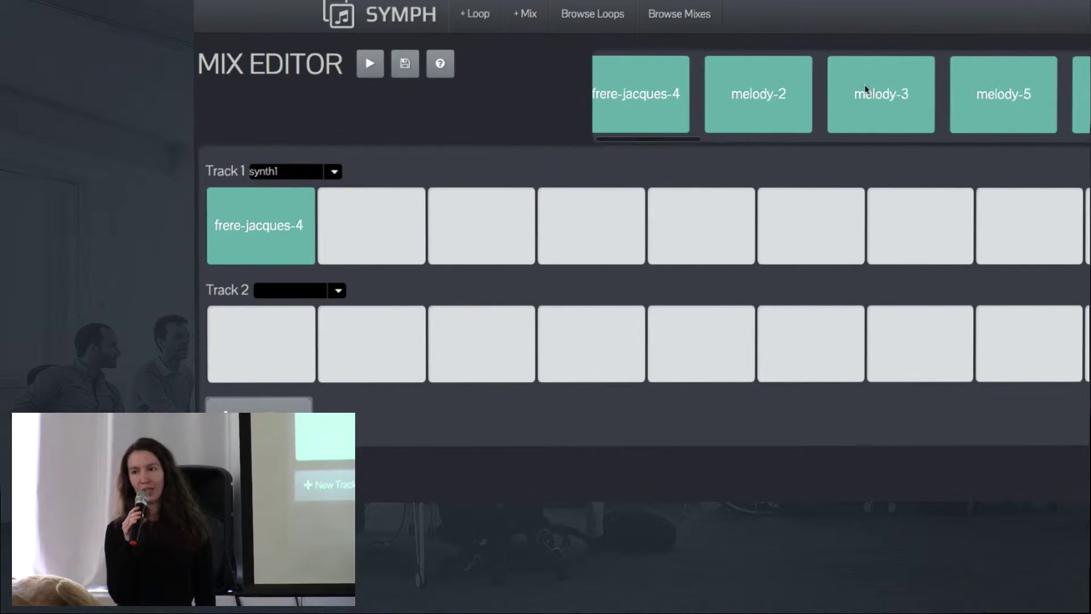
pyautogui.moveTo(870, 91); pyautogui.dragTo(272, 340)
pyautogui.click(294, 290)
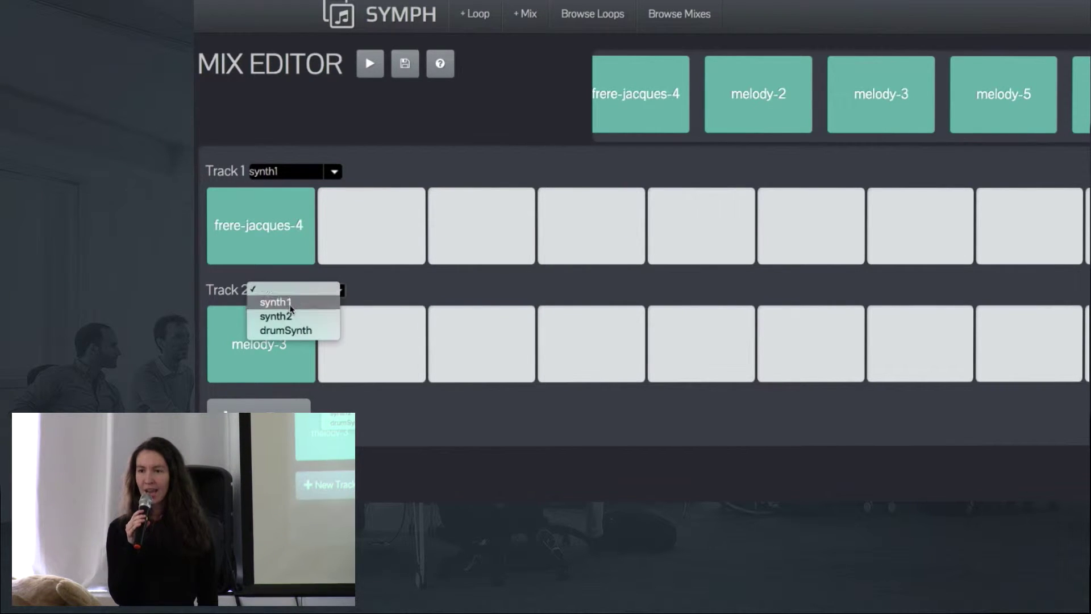
pyautogui.click(273, 315)
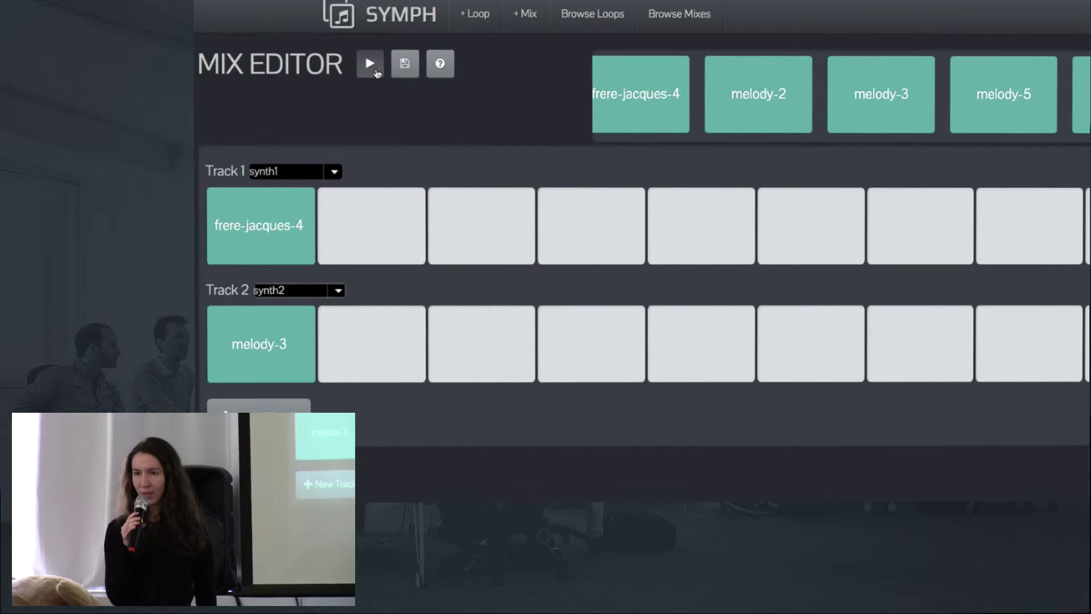
pyautogui.click(370, 64)
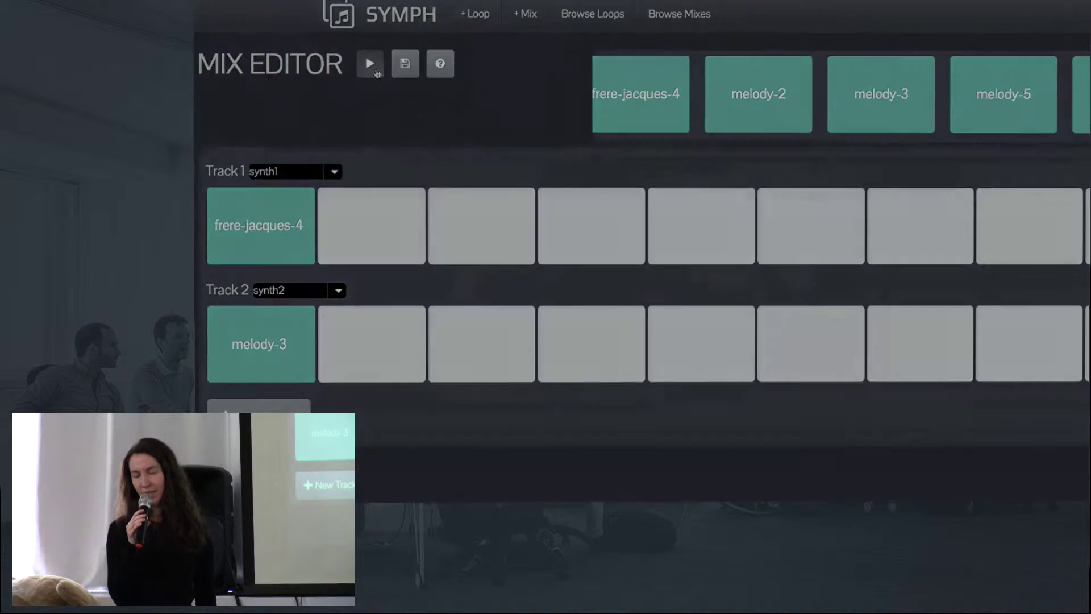
# Step: Share the mix on Twitter with a custom message crediting the person who made it
pyautogui.click(647, 53)
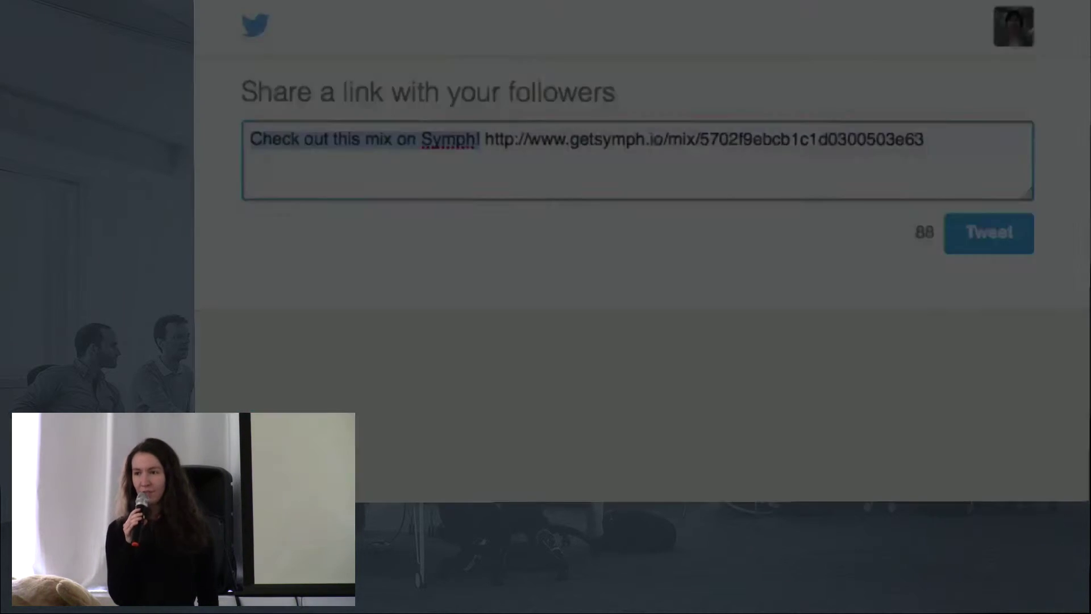
pyautogui.write('Check out what Dorothy mad')
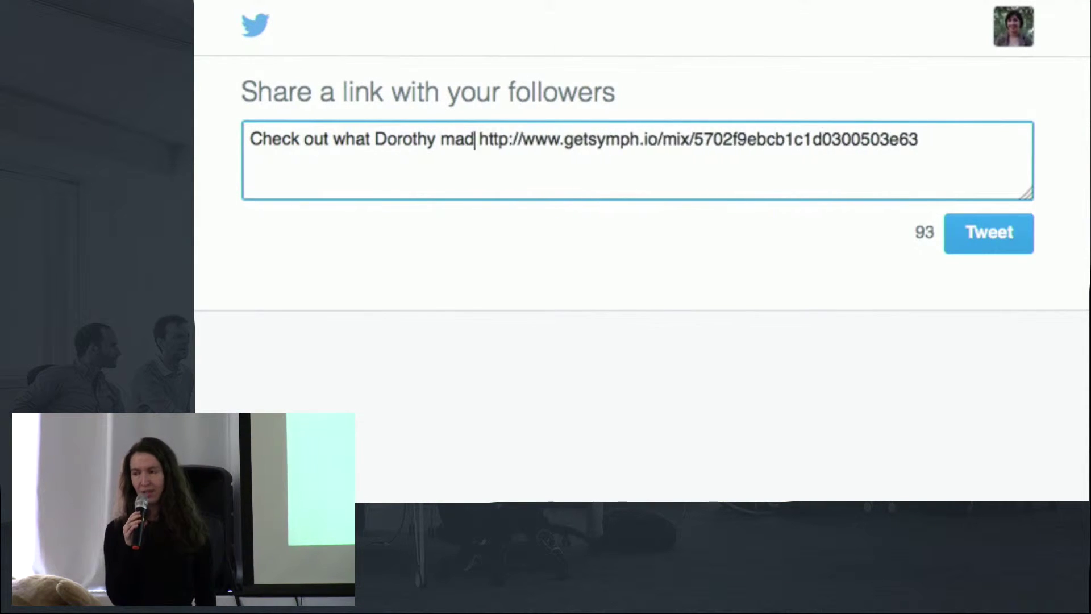
pyautogui.write('e!!')
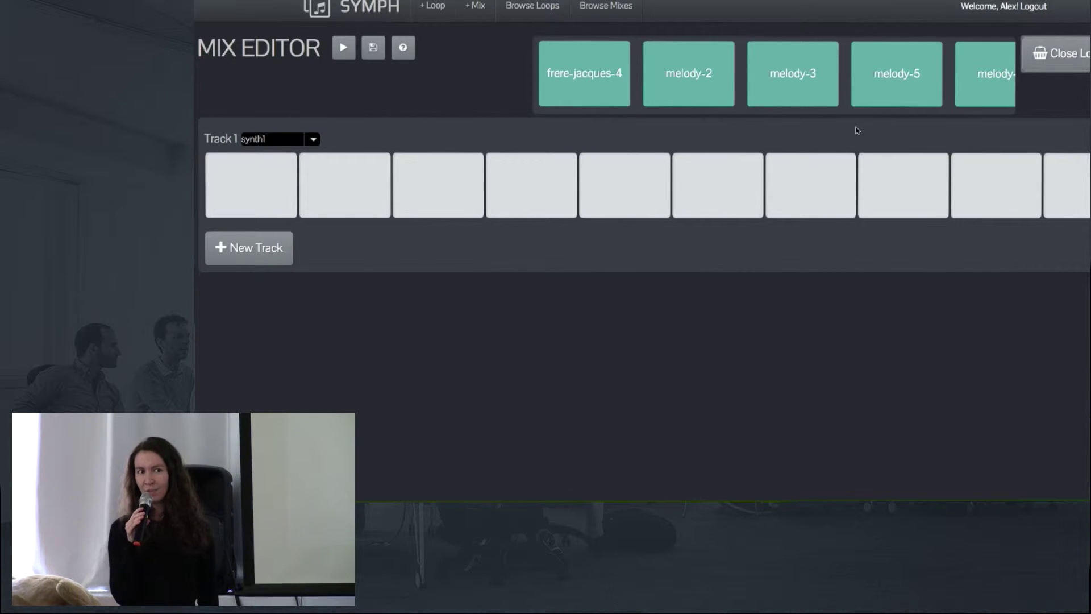
# Step: Add Track 2 set to synth1 and place harmony-1 in its first slot
pyautogui.hscroll(10, 842, 102)
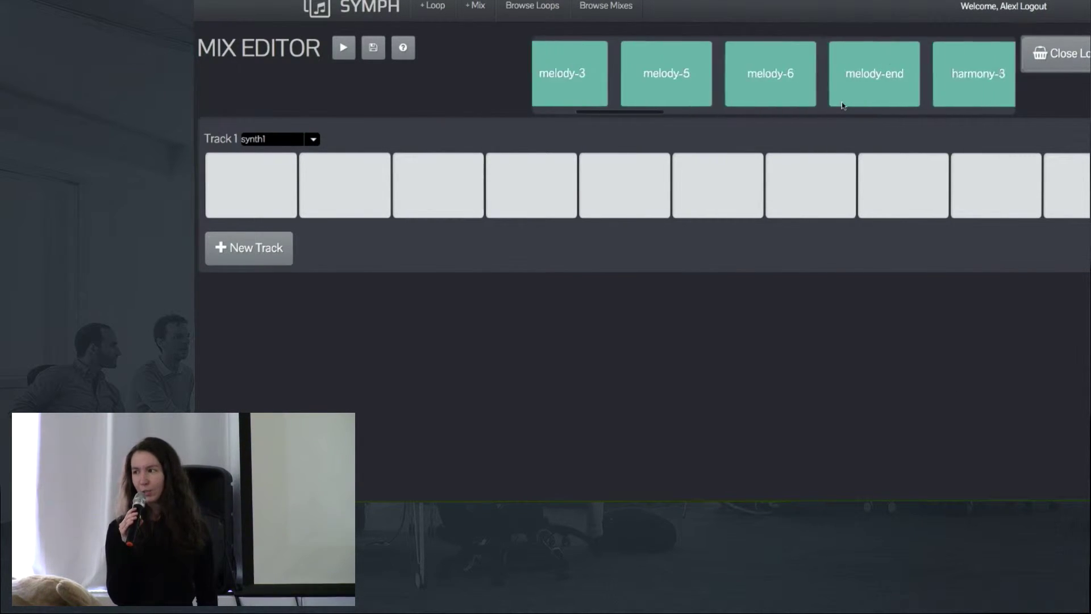
pyautogui.hscroll(6, 841, 101)
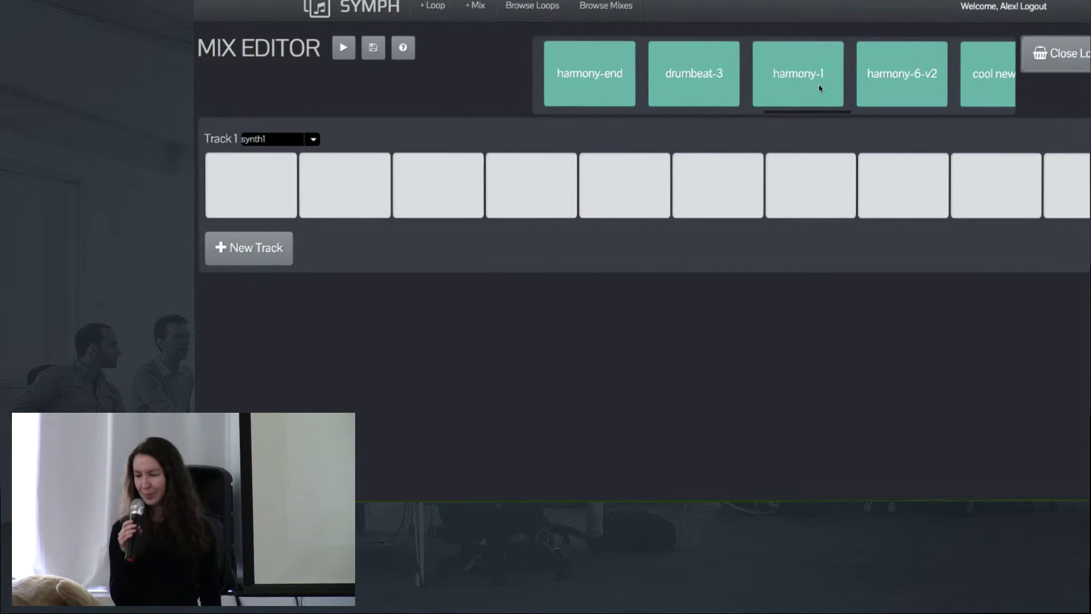
pyautogui.click(258, 249)
pyautogui.click(272, 239)
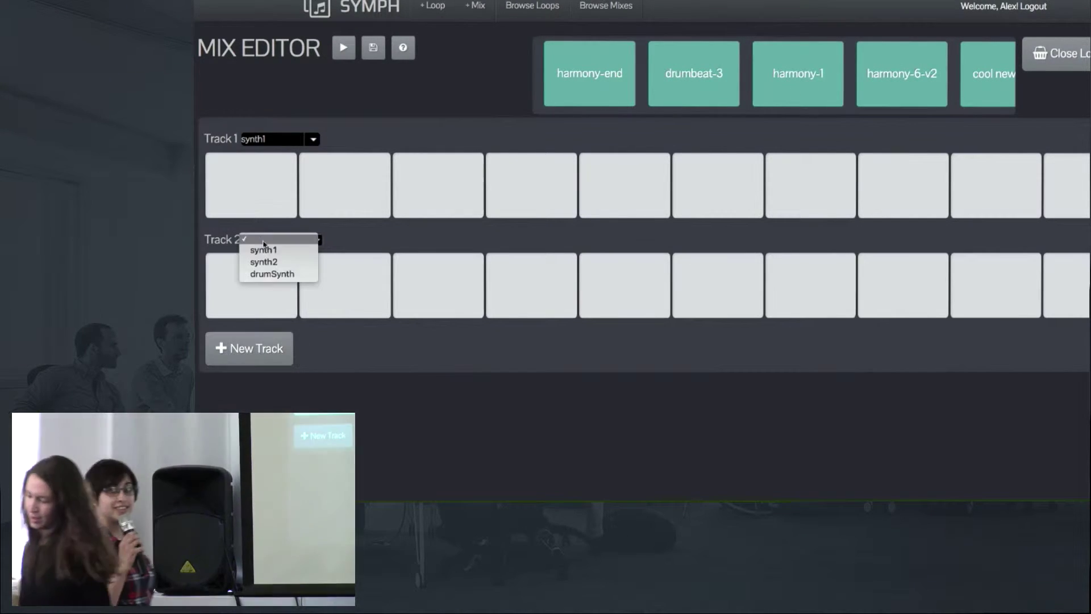
pyautogui.click(264, 250)
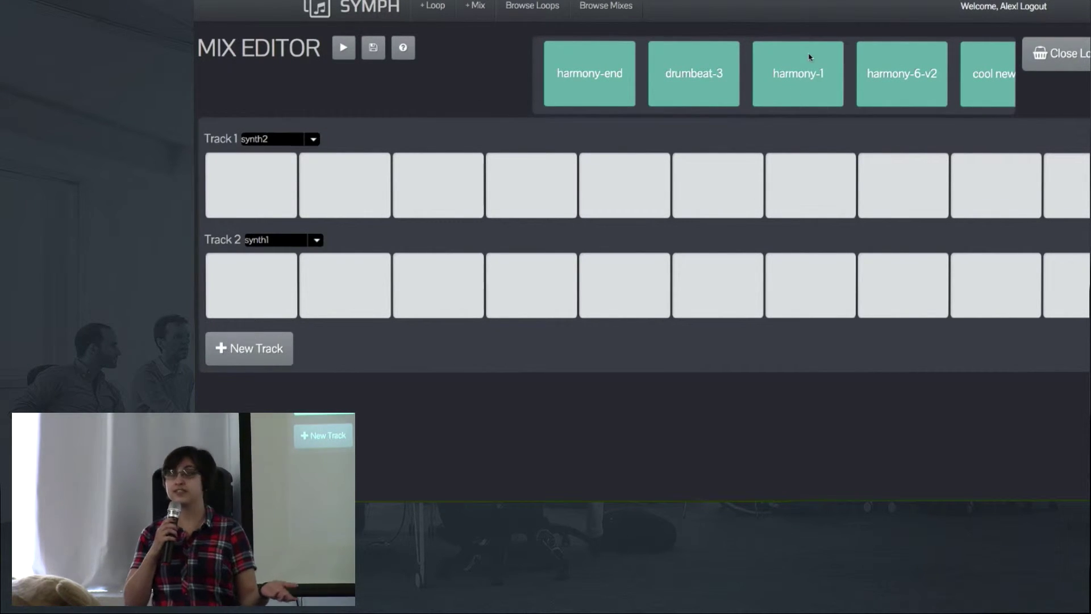
pyautogui.moveTo(809, 57); pyautogui.dragTo(260, 271)
# Step: Add a third track set to the drumSynth instrument
pyautogui.click(249, 348)
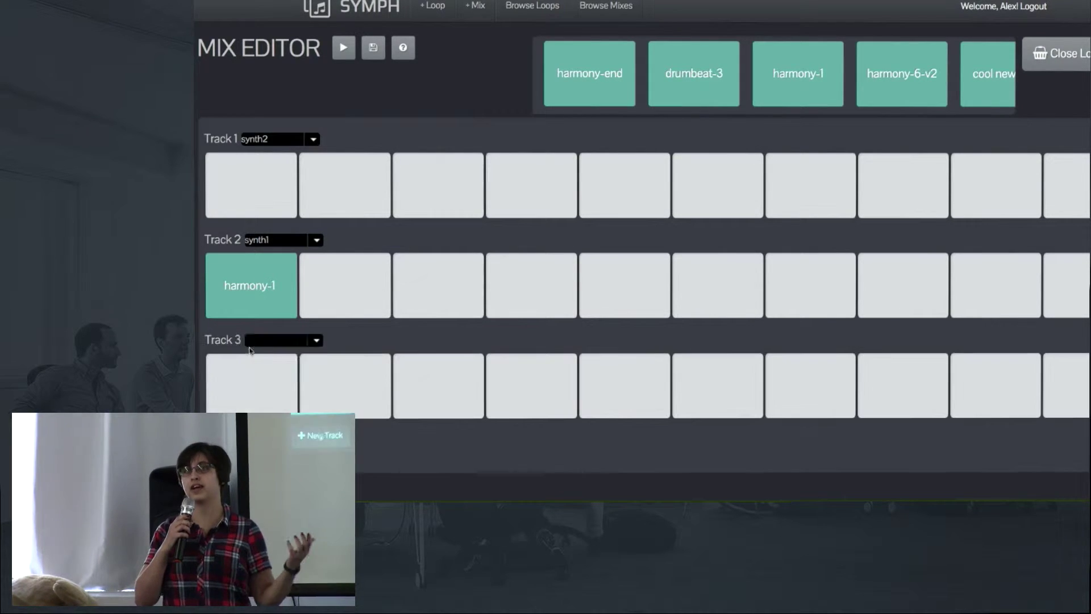
pyautogui.click(273, 340)
pyautogui.click(258, 373)
# Step: Place drumbeat-3 in Track 3's third slot and harmony-end in Track 2's seventh slot
pyautogui.moveTo(701, 71); pyautogui.dragTo(471, 364)
pyautogui.moveTo(609, 80); pyautogui.dragTo(812, 282)
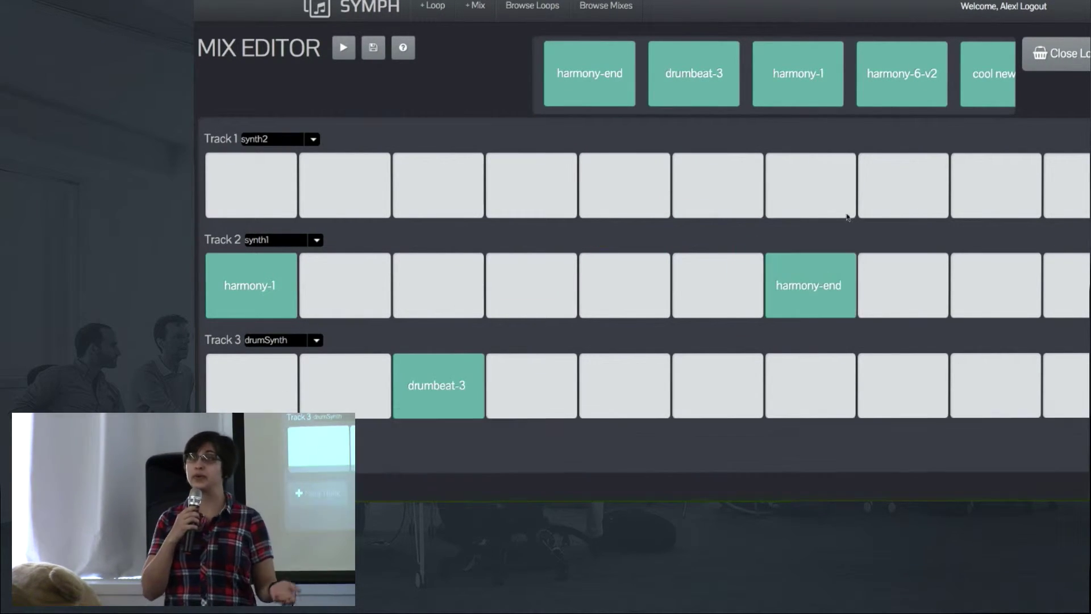
pyautogui.hscroll(5, 918, 102)
pyautogui.hscroll(5, 919, 102)
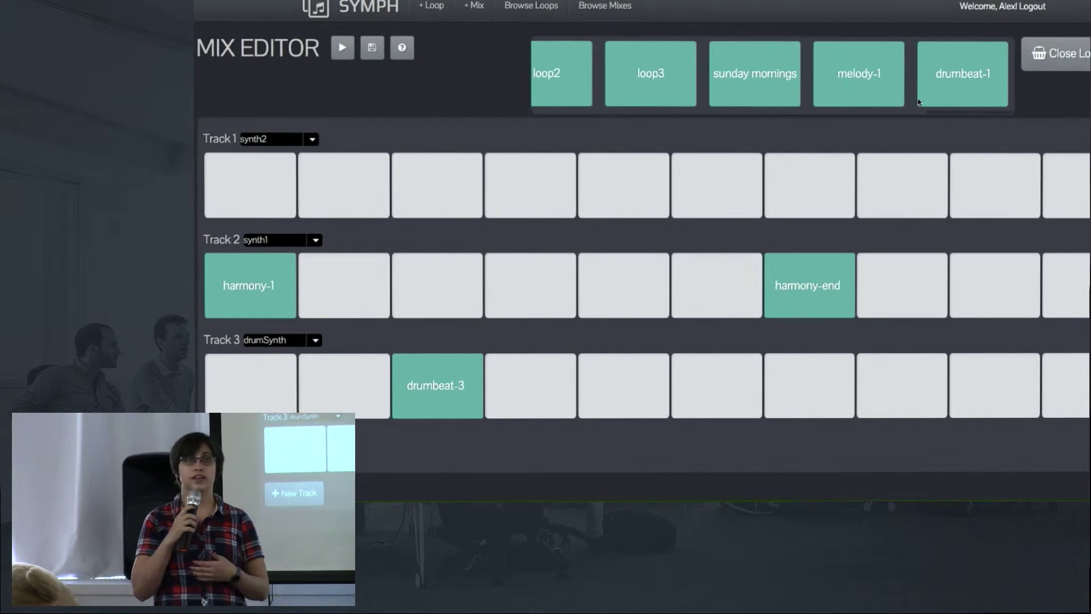
# Step: Put melody-1 in Track 1's first slot and drumbeat-1 in Track 3's first slot
pyautogui.moveTo(884, 93); pyautogui.dragTo(279, 188)
pyautogui.moveTo(952, 68); pyautogui.dragTo(250, 367)
pyautogui.hscroll(-10, 630, 72)
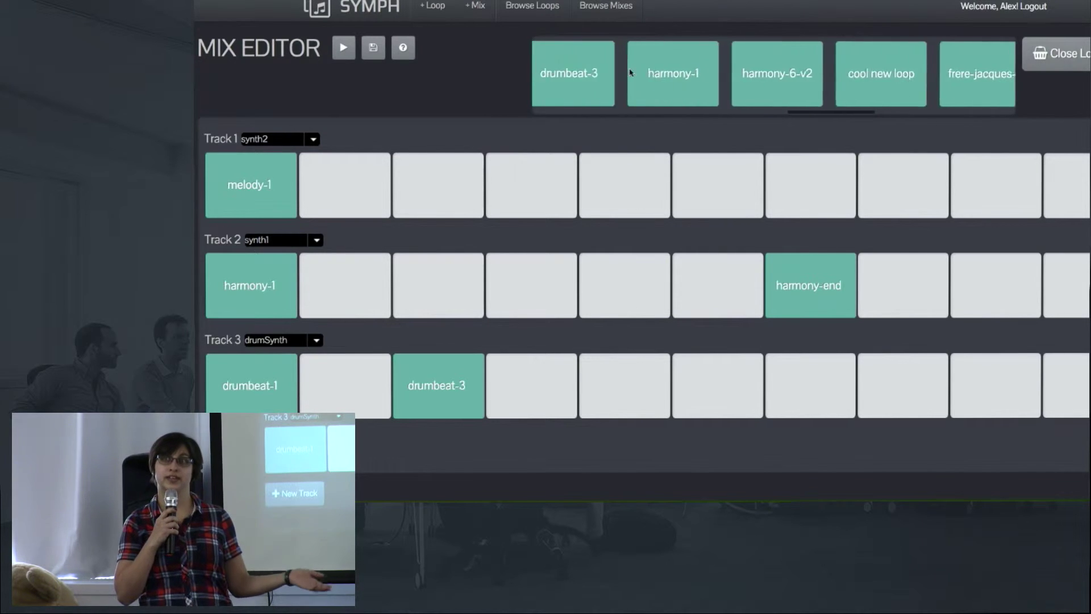
pyautogui.hscroll(-2, 630, 72)
# Step: Place harmony-2 and harmony-4 in Track 2's second and fourth slots, plus more loops
pyautogui.moveTo(773, 65); pyautogui.dragTo(345, 284)
pyautogui.moveTo(702, 77); pyautogui.dragTo(531, 285)
pyautogui.moveTo(602, 90); pyautogui.dragTo(534, 188)
pyautogui.hscroll(-6, 643, 73)
pyautogui.moveTo(642, 70); pyautogui.dragTo(529, 283)
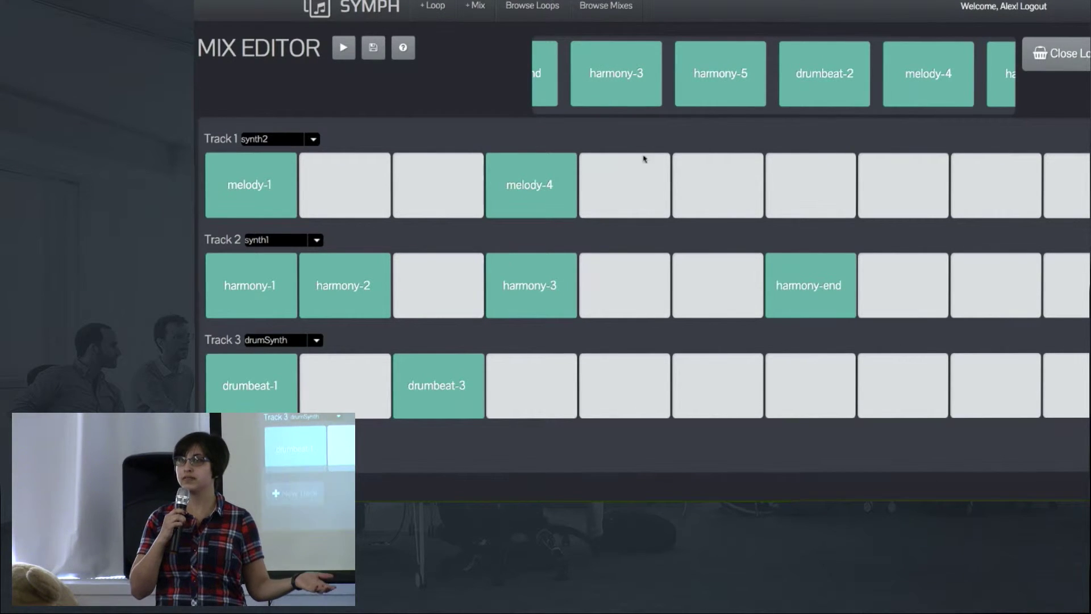
# Step: Add drumbeat-2 to Track 3's second and fourth slots and move harmony-3 into Track 2's third slot
pyautogui.moveTo(824, 74); pyautogui.dragTo(349, 381)
pyautogui.moveTo(824, 74); pyautogui.dragTo(554, 375)
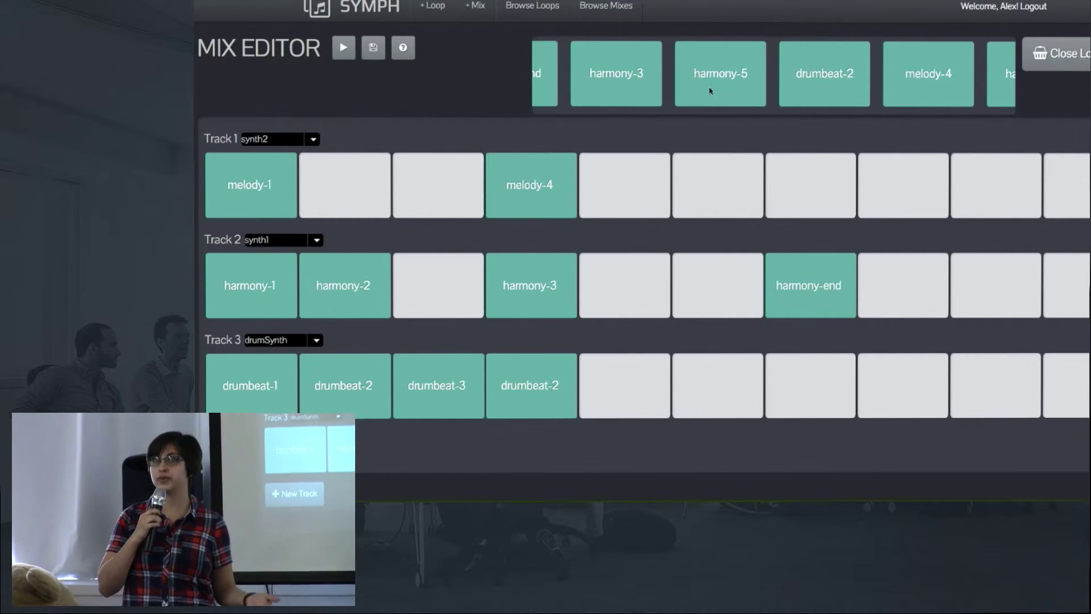
pyautogui.hscroll(-2, 699, 85)
pyautogui.moveTo(696, 93); pyautogui.dragTo(455, 264)
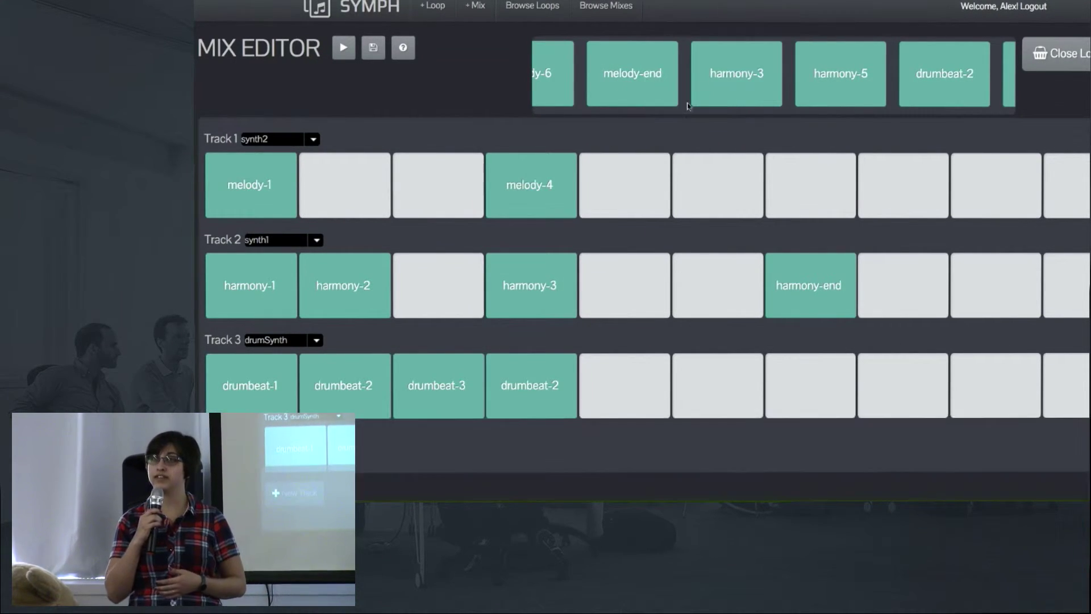
pyautogui.moveTo(528, 284); pyautogui.dragTo(457, 271)
# Step: Add a melody-end loop near the end of Track 1 and another loop to Track 2
pyautogui.moveTo(633, 73); pyautogui.dragTo(717, 187)
pyautogui.hscroll(5, 840, 74)
pyautogui.moveTo(715, 73); pyautogui.dragTo(717, 284)
pyautogui.hscroll(-5, 730, 97)
pyautogui.hscroll(-5, 732, 99)
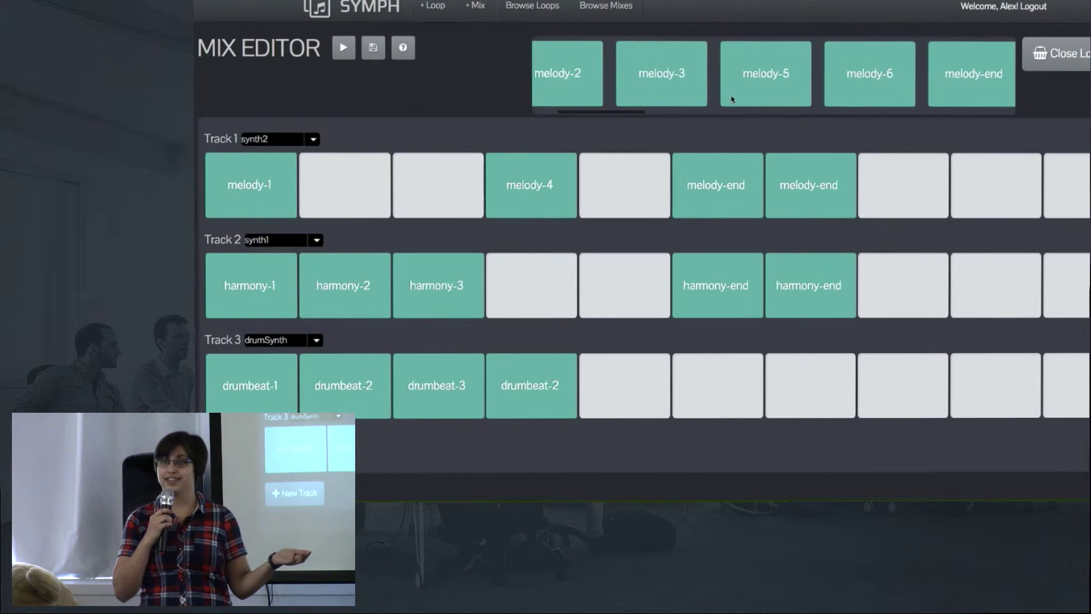
# Step: Put melody-end loops in Track 1's slots 7–8 and melody-6, melody-2, melody-3 in slots 6, 2, 3
pyautogui.moveTo(793, 73); pyautogui.dragTo(649, 188)
pyautogui.moveTo(825, 165); pyautogui.dragTo(903, 185)
pyautogui.moveTo(706, 183); pyautogui.dragTo(809, 185)
pyautogui.moveTo(886, 66); pyautogui.dragTo(717, 185)
pyautogui.hscroll(-2, 724, 104)
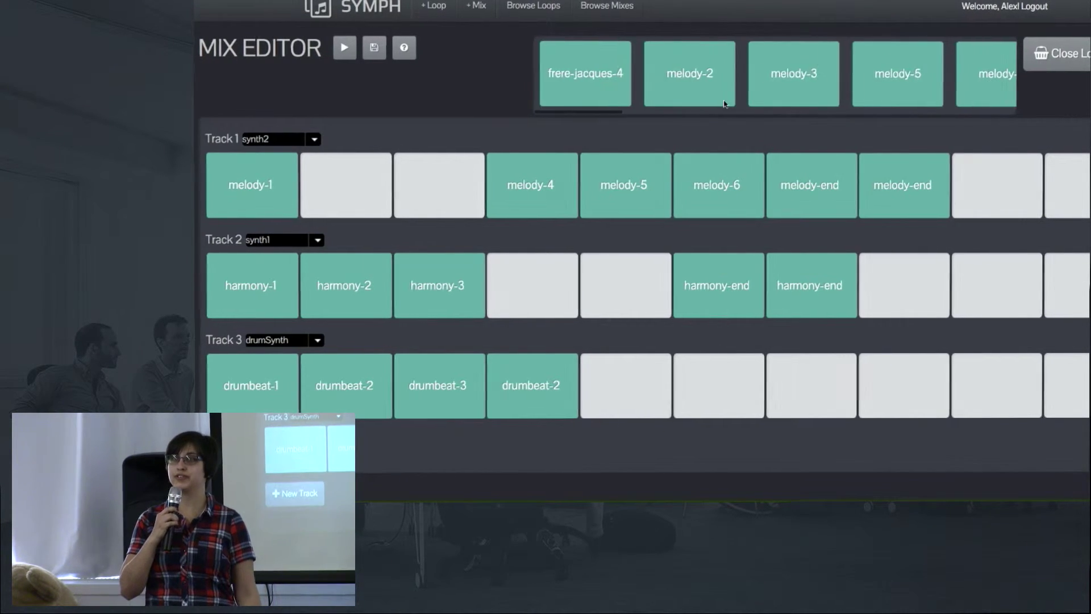
pyautogui.moveTo(689, 73); pyautogui.dragTo(352, 182)
pyautogui.moveTo(794, 73); pyautogui.dragTo(422, 181)
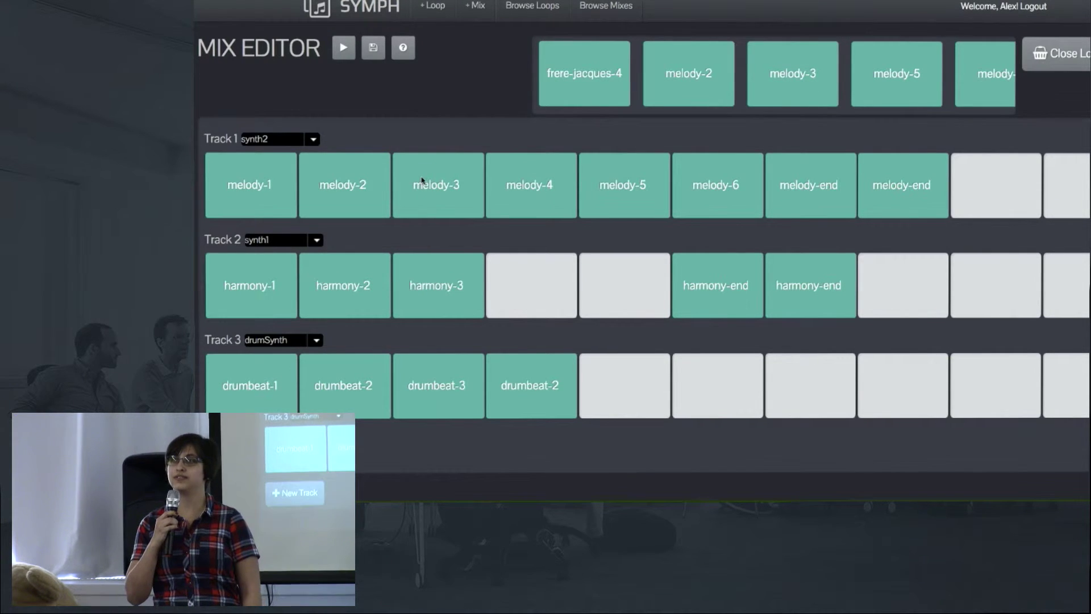
# Step: Put harmony-5 in Track 2's fifth slot and drumbeat-3 in Track 3's fifth slot
pyautogui.hscroll(5, 607, 74)
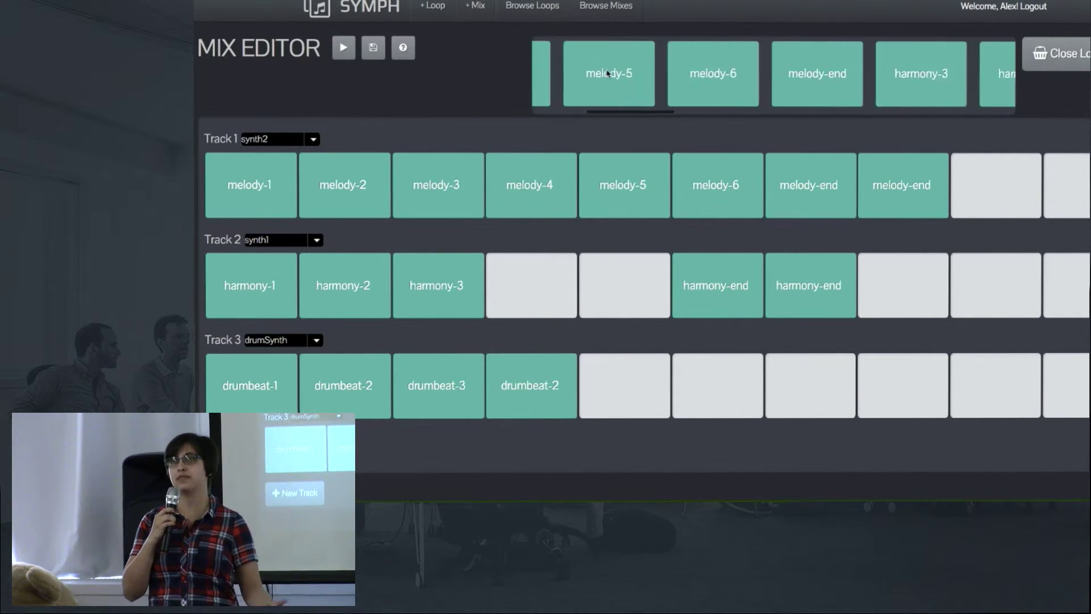
pyautogui.hscroll(1, 607, 74)
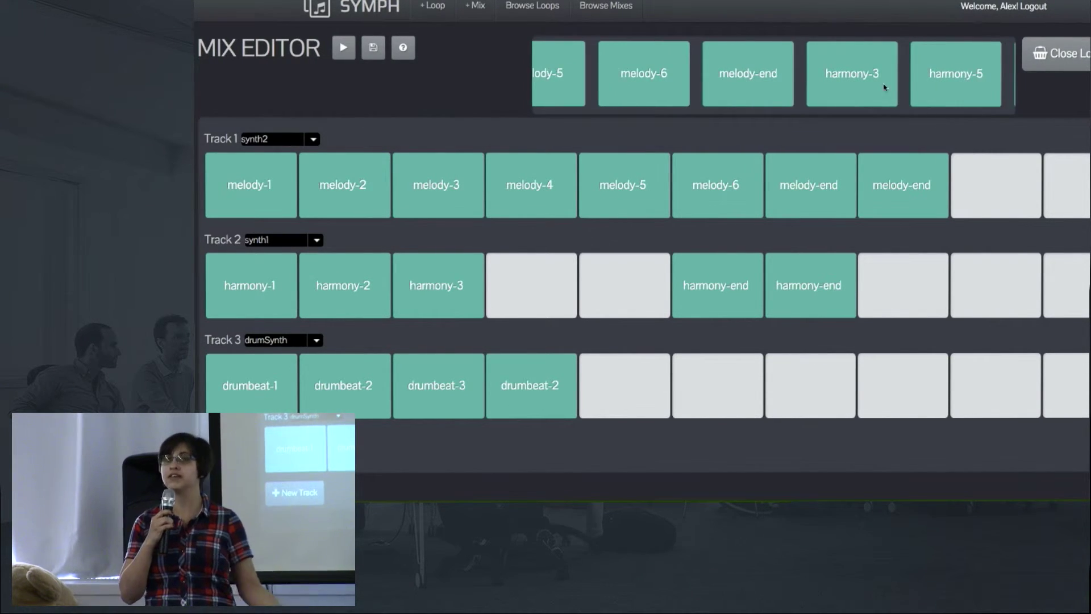
pyautogui.moveTo(884, 87); pyautogui.dragTo(625, 287)
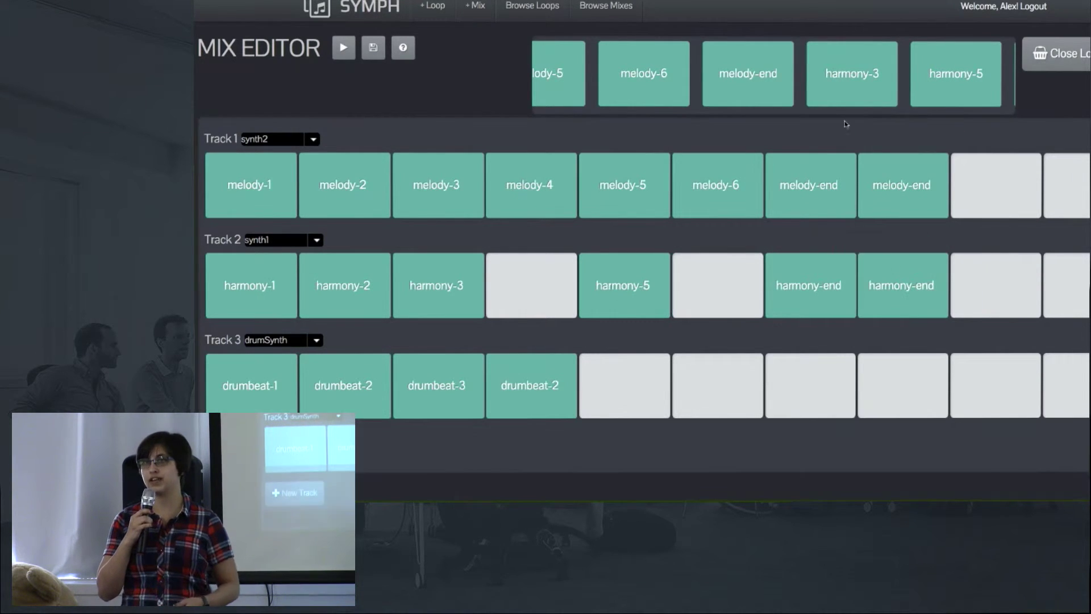
pyautogui.hscroll(8, 826, 80)
pyautogui.moveTo(827, 82); pyautogui.dragTo(622, 387)
# Step: Fill Track 2's empty fourth slot with harmony-4
pyautogui.hscroll(10, 859, 85)
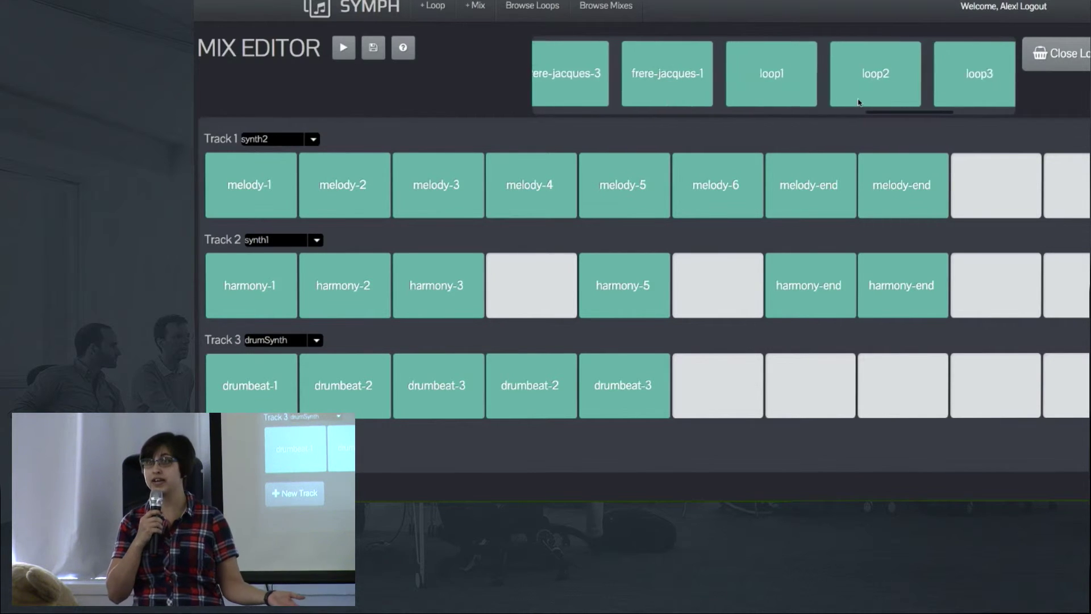
pyautogui.hscroll(-15, 858, 102)
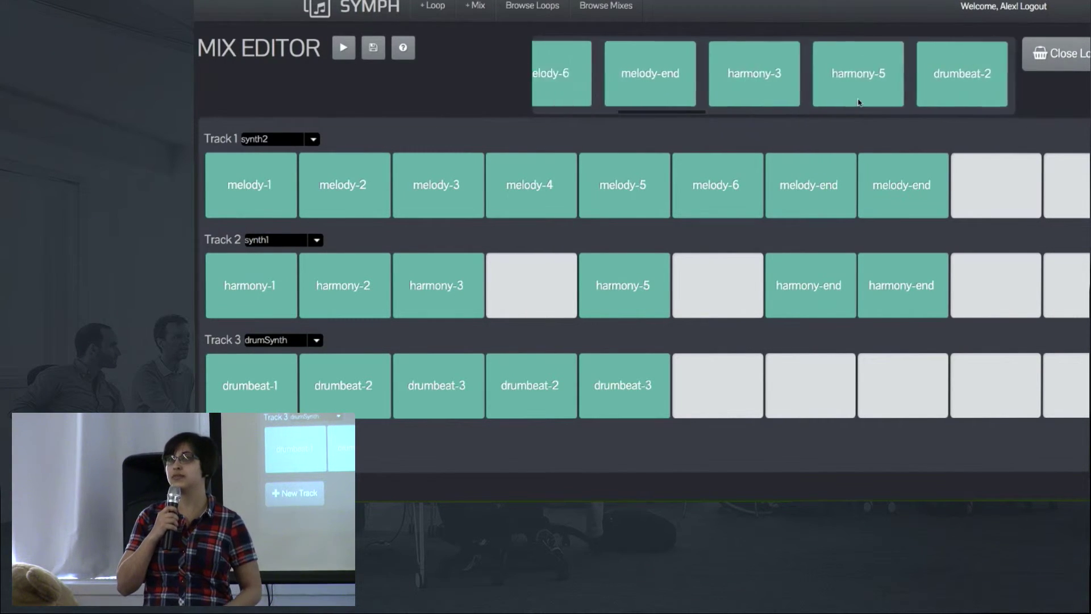
pyautogui.hscroll(-10, 858, 102)
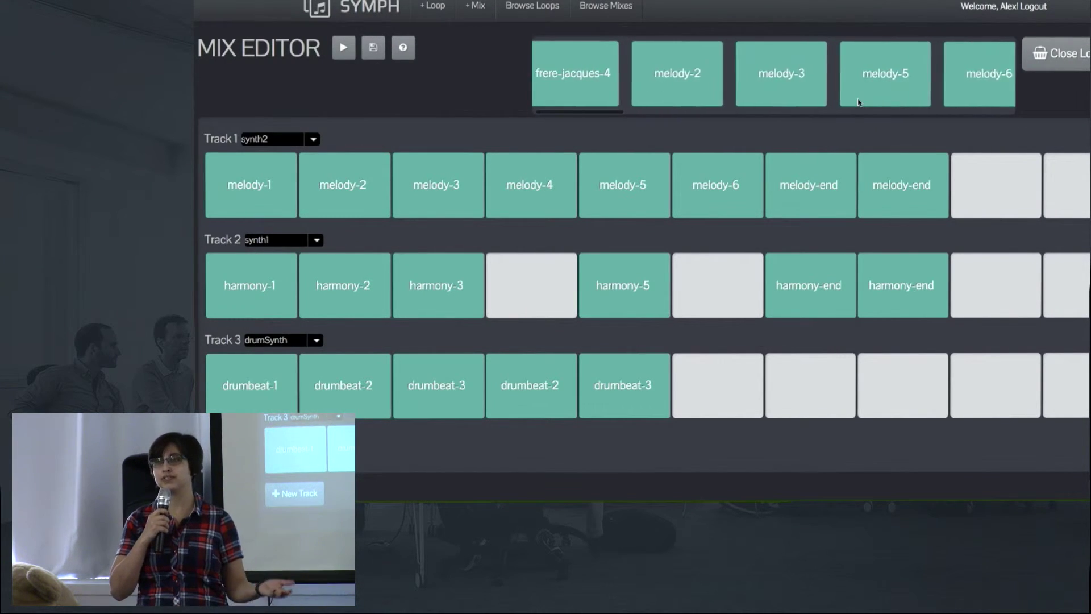
pyautogui.hscroll(15, 859, 103)
pyautogui.hscroll(-3, 859, 102)
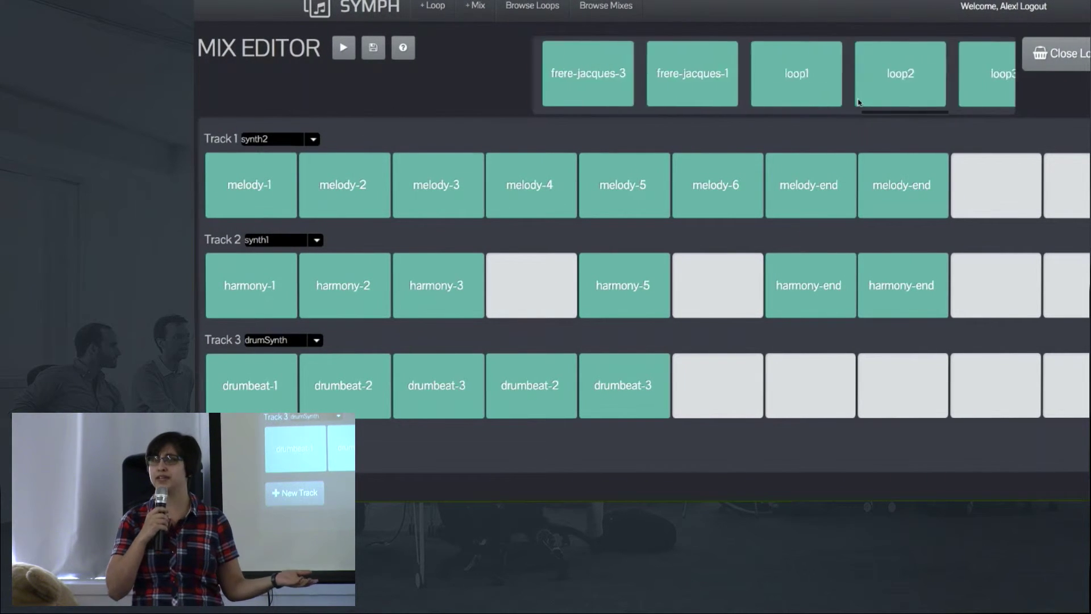
pyautogui.hscroll(-15, 858, 103)
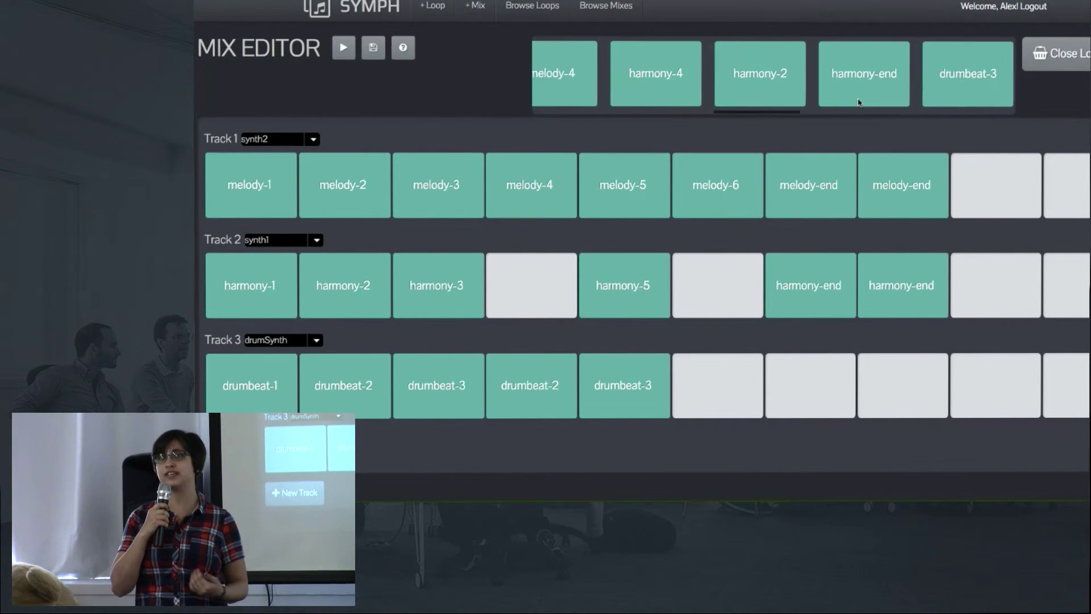
pyautogui.moveTo(653, 79); pyautogui.dragTo(536, 304)
# Step: Add harmony-6-v2 to Track 2 and drumbeat-1 to Track 3's remaining slots
pyautogui.hscroll(-1, 717, 86)
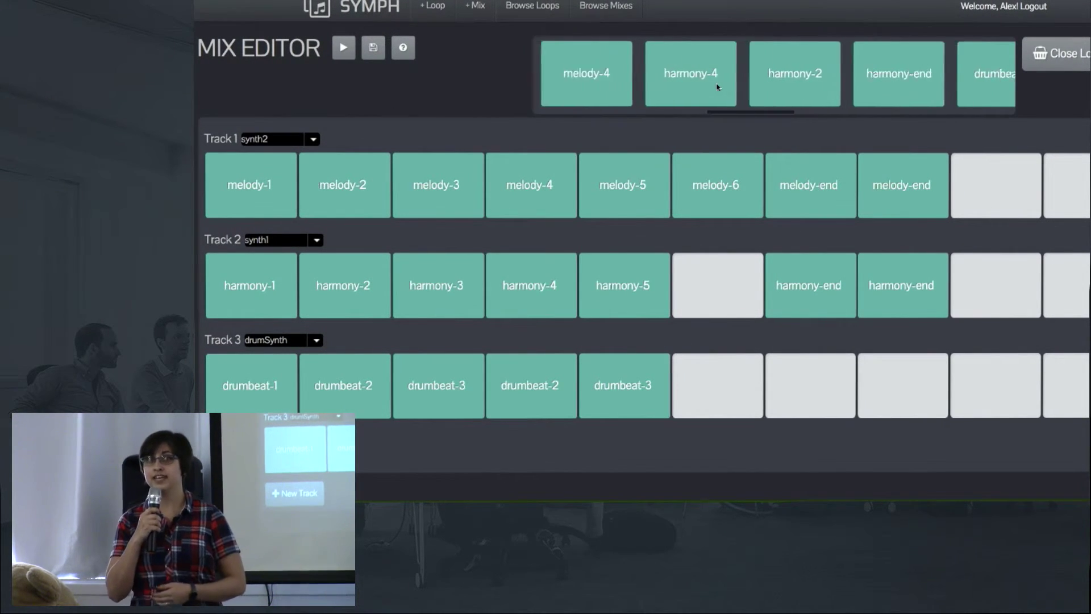
pyautogui.hscroll(-5, 717, 85)
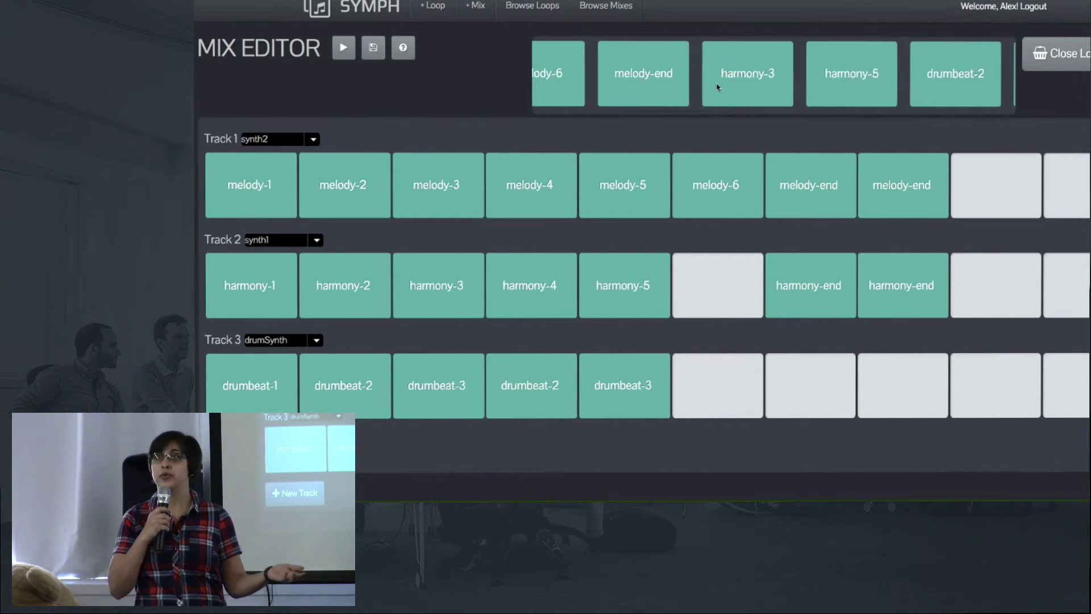
pyautogui.hscroll(-2, 716, 86)
pyautogui.hscroll(15, 719, 86)
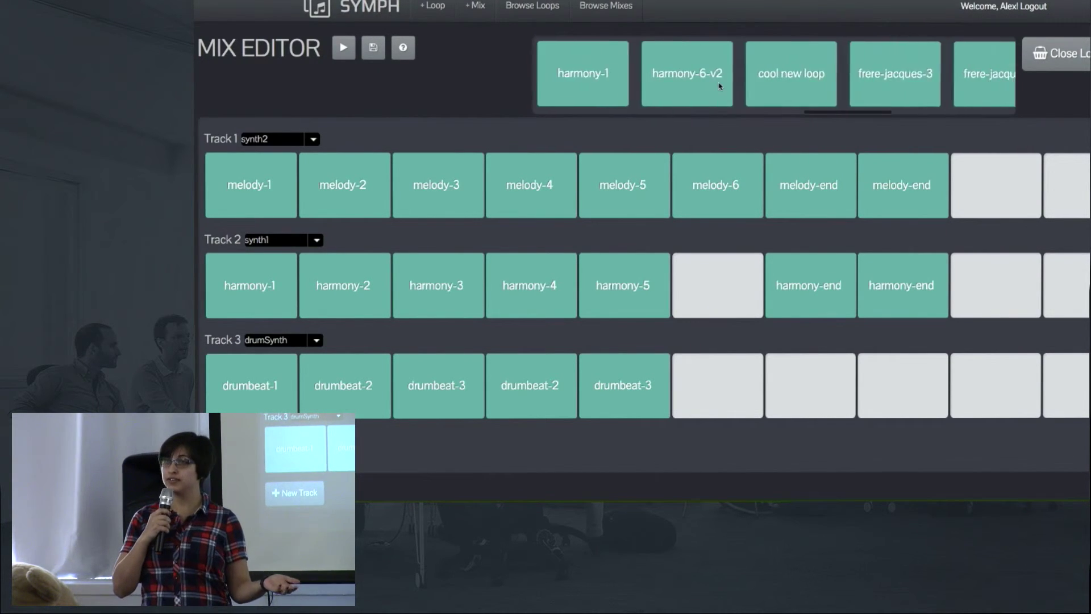
pyautogui.moveTo(720, 87); pyautogui.dragTo(717, 285)
pyautogui.hscroll(-3, 728, 91)
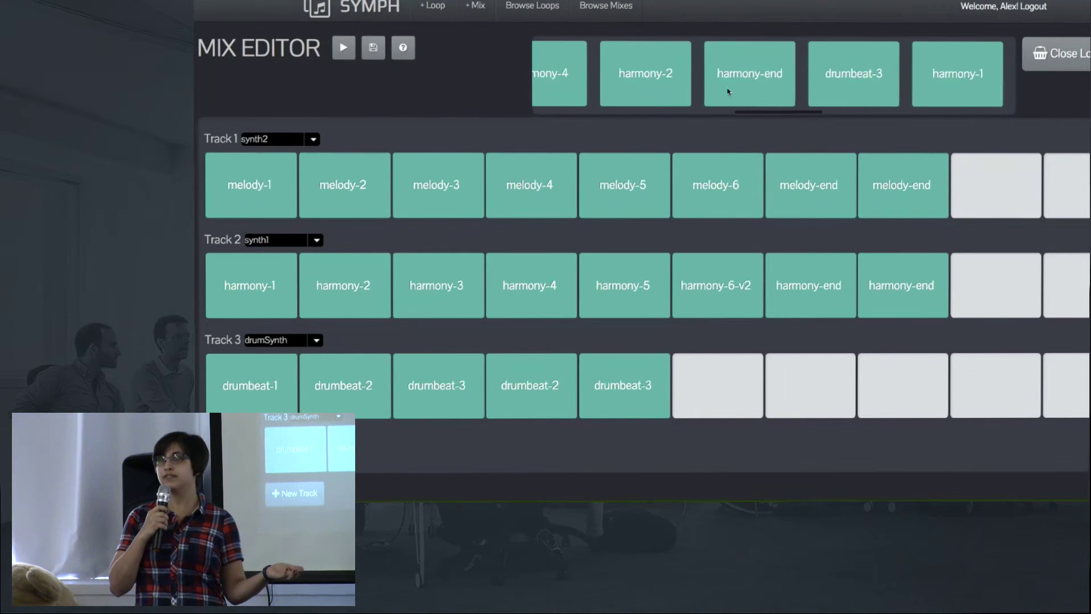
pyautogui.hscroll(-3, 728, 91)
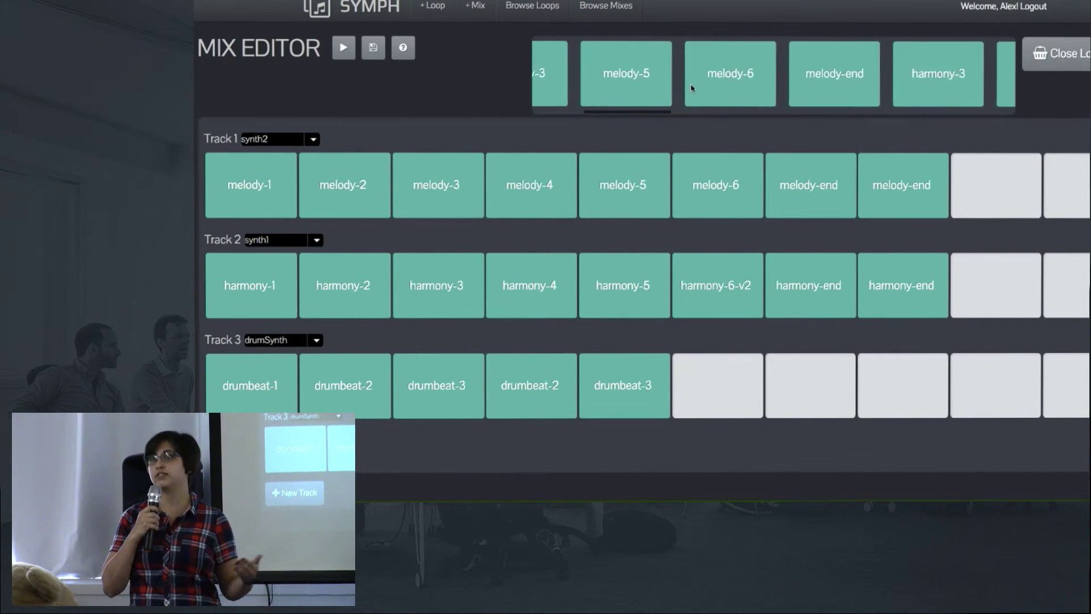
pyautogui.hscroll(10, 692, 88)
pyautogui.moveTo(946, 74); pyautogui.dragTo(924, 364)
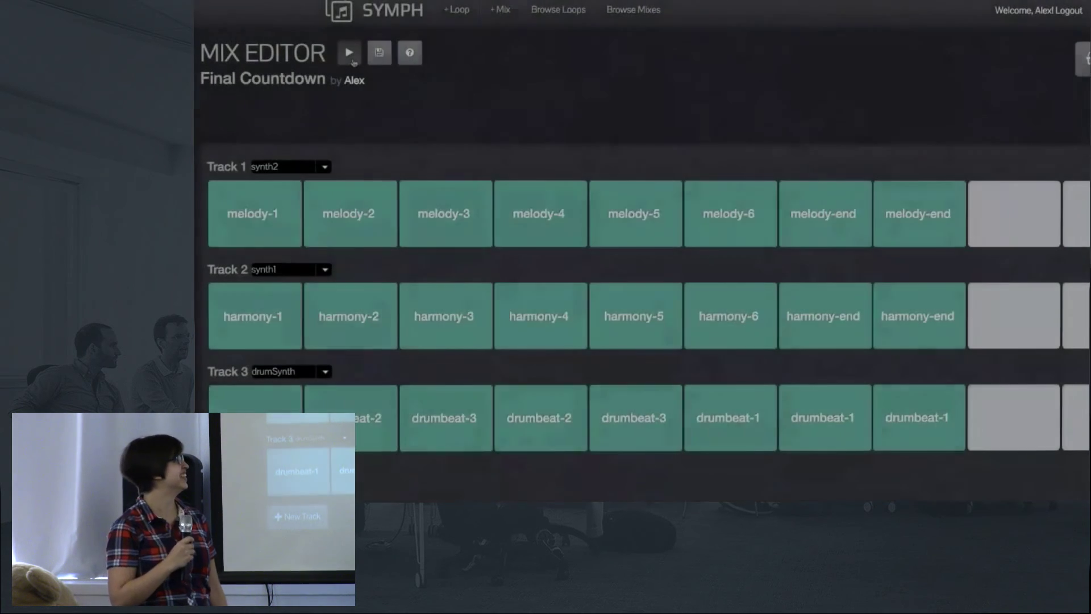
# Step: Play the Final Countdown mix from the first loop of each track
pyautogui.click(351, 60)
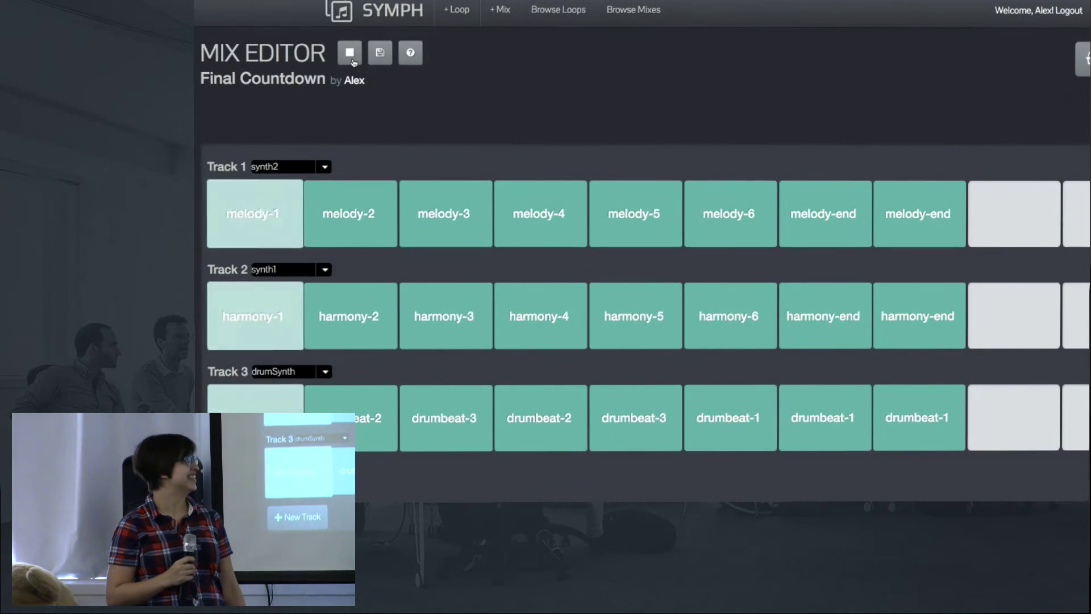